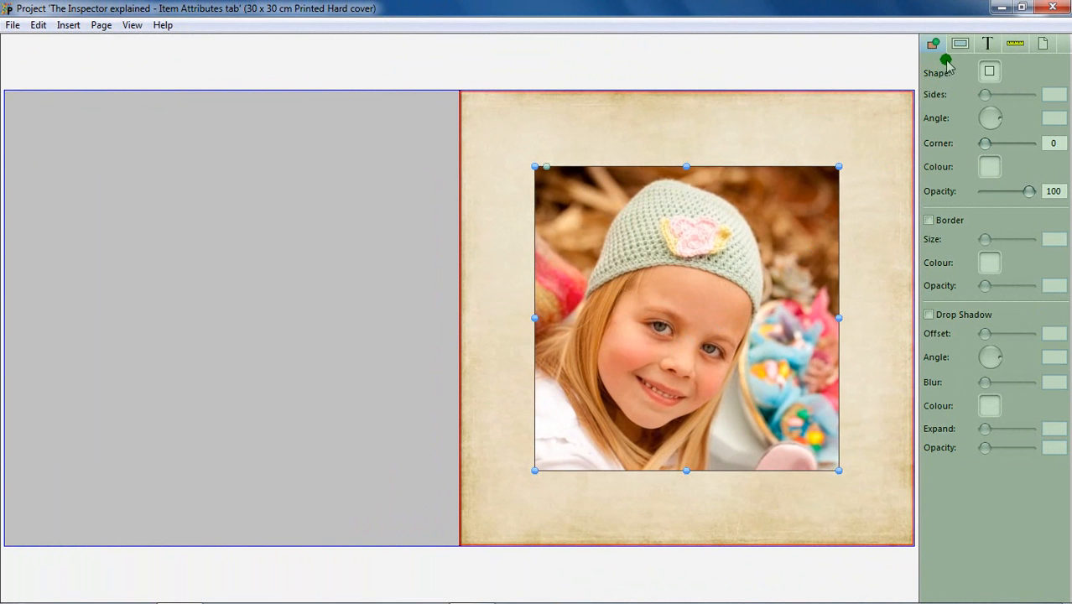
- Look through the Inspector's picture, text, measurement and page background settings, and return to the item attributes
click(961, 49)
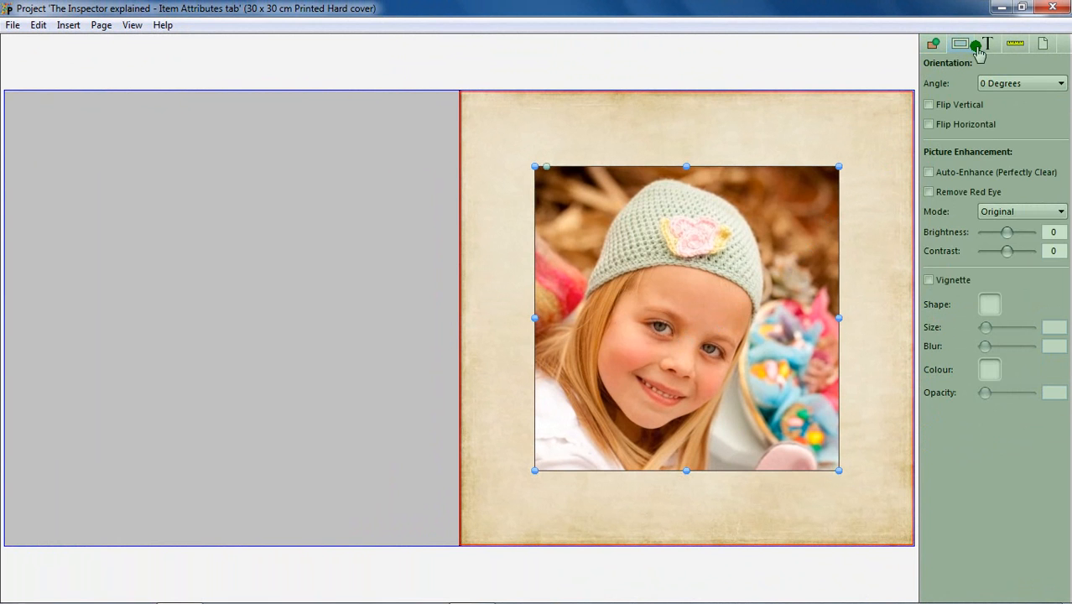
click(986, 47)
click(1012, 47)
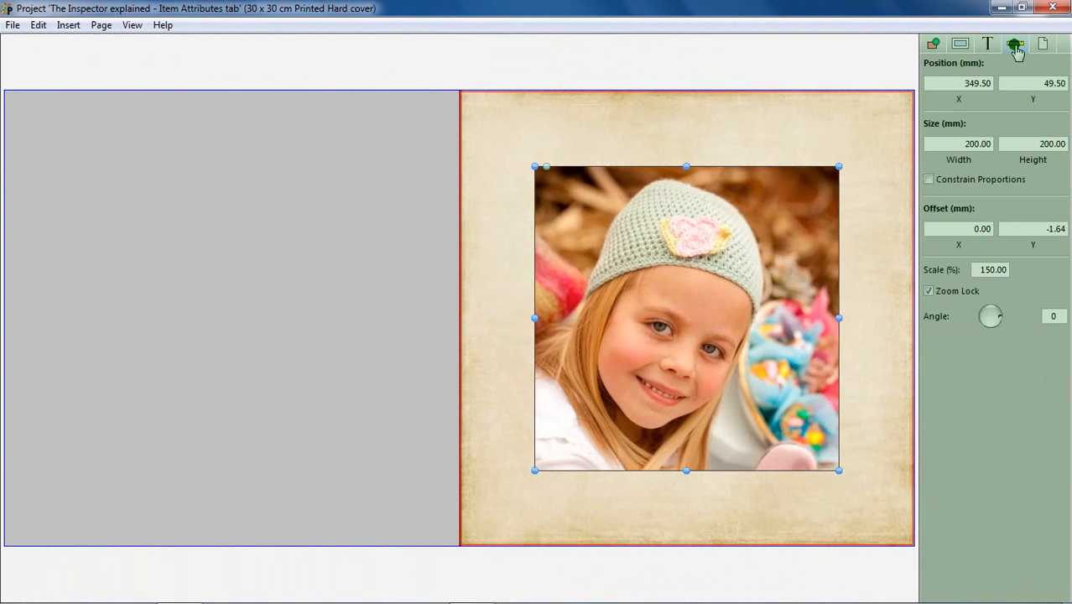
click(1041, 49)
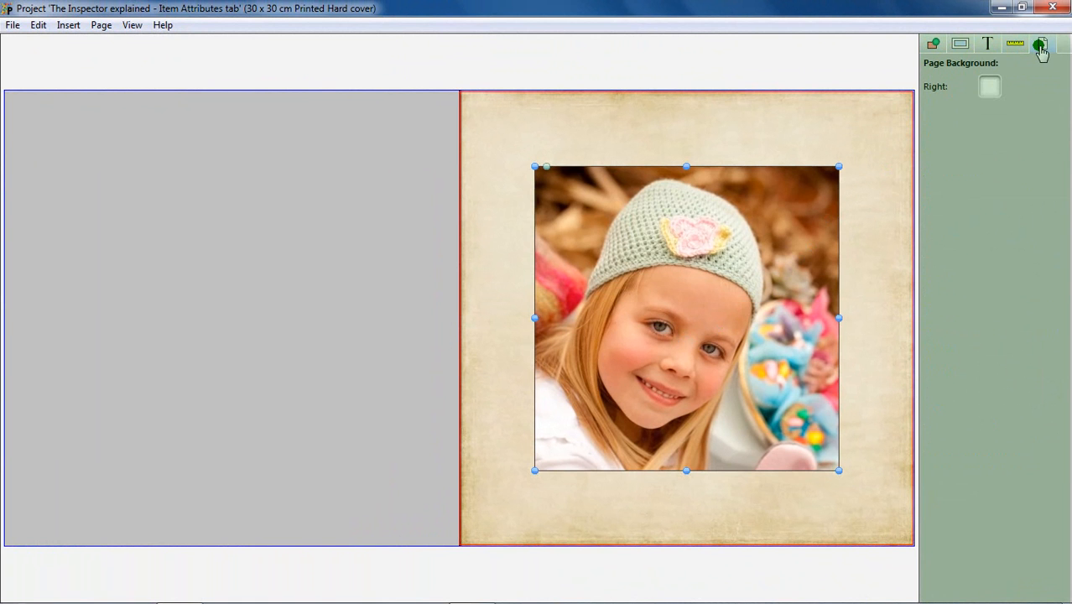
click(935, 47)
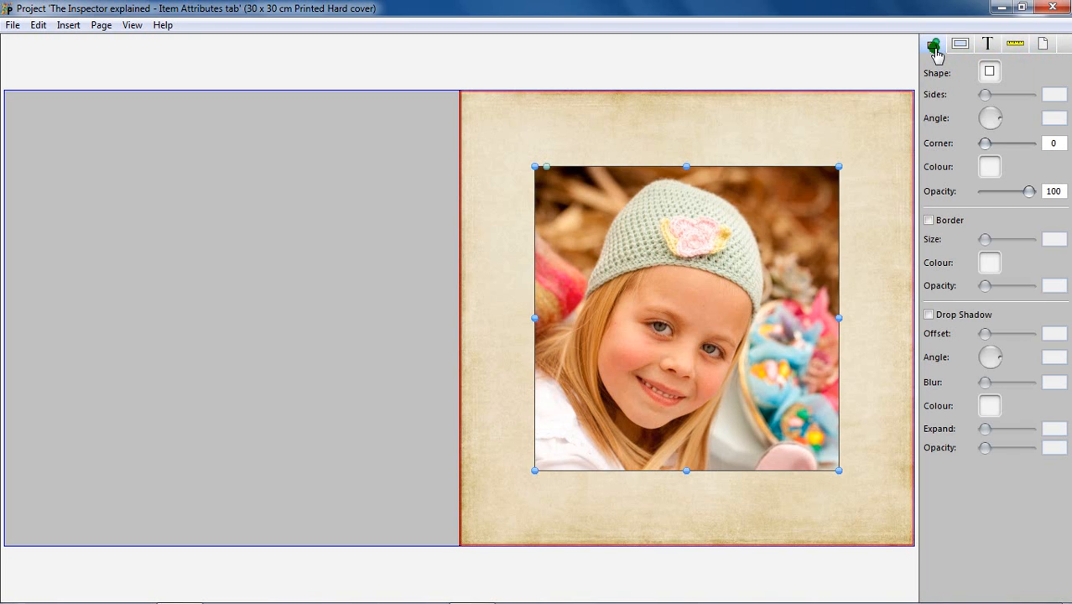
- Change the square photo's shape to an ellipse and then to a polygon
click(993, 74)
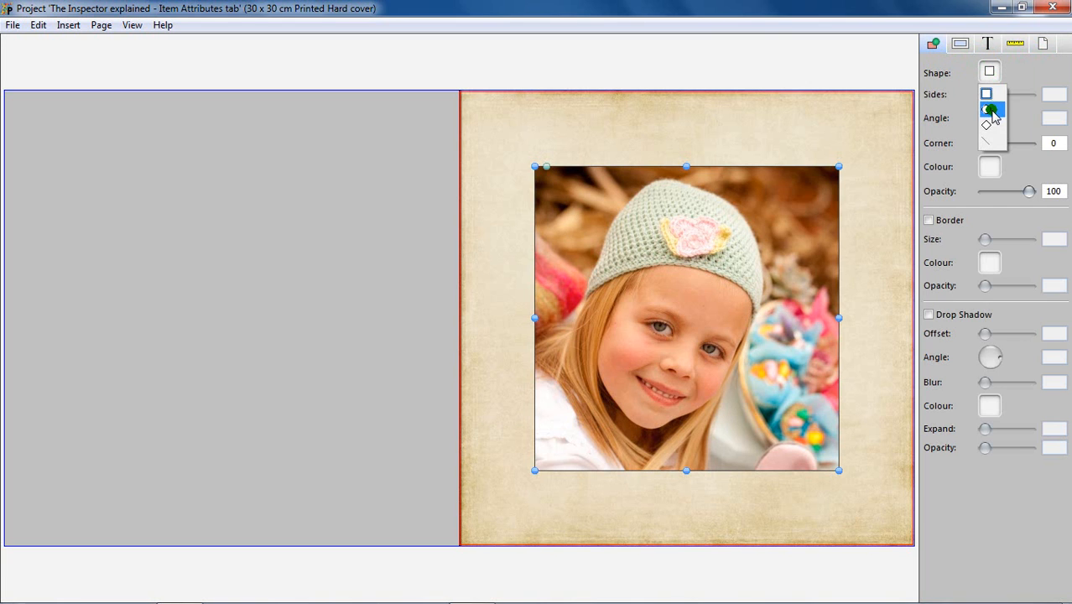
click(988, 110)
click(995, 84)
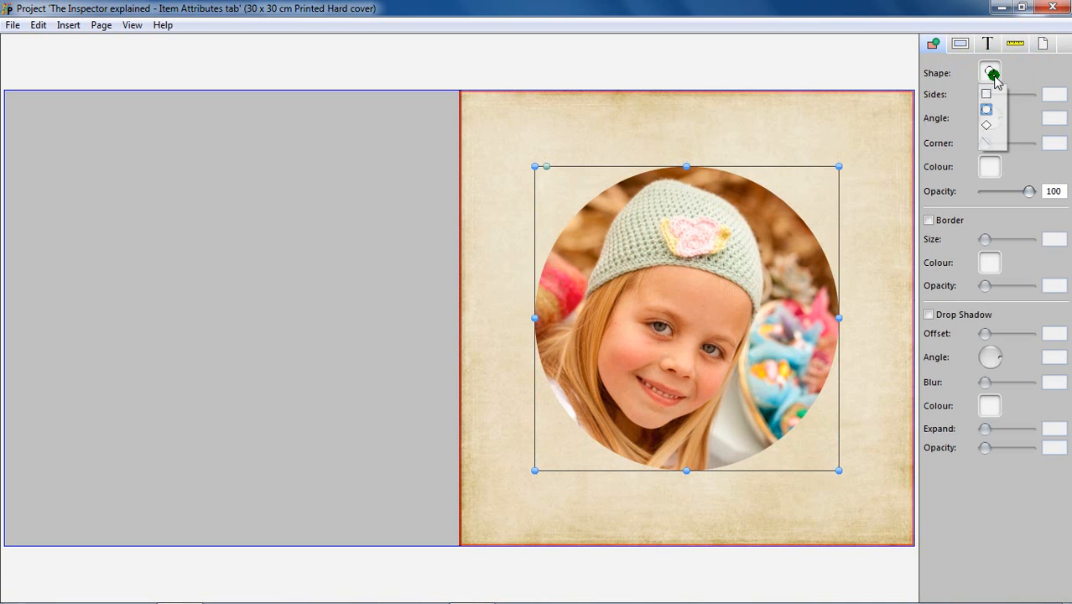
click(990, 124)
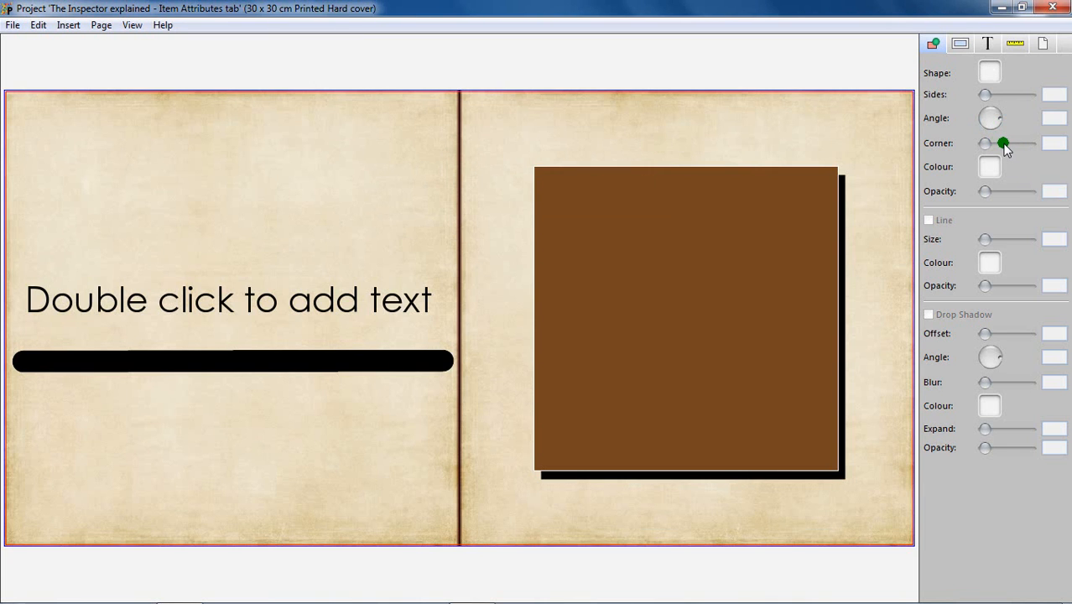
- Select the "Double click to add text" box and choose the ellipse shape for it
click(427, 298)
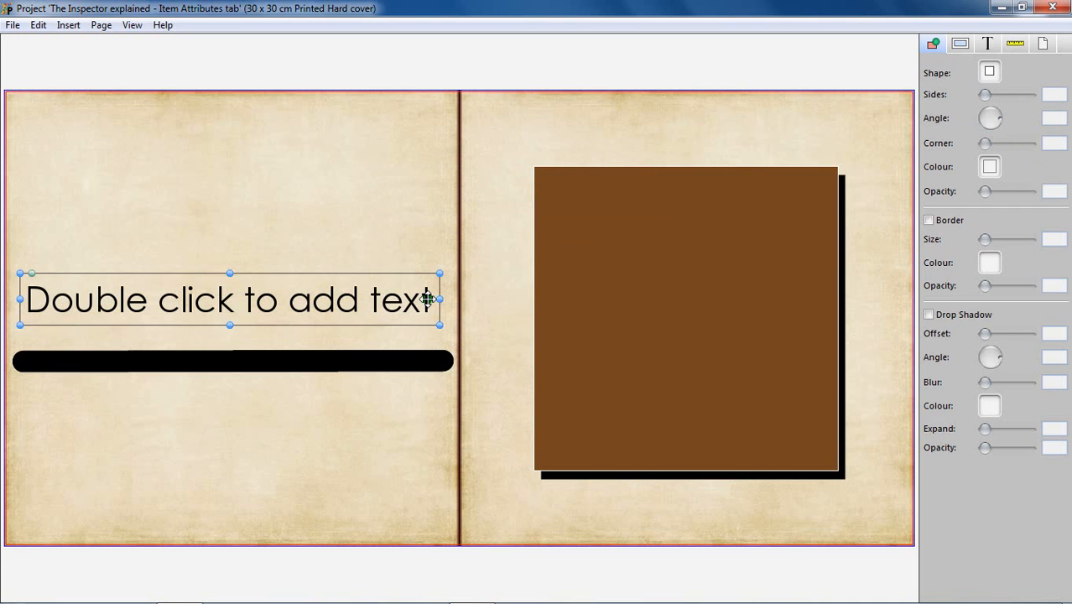
click(427, 359)
click(419, 303)
click(990, 73)
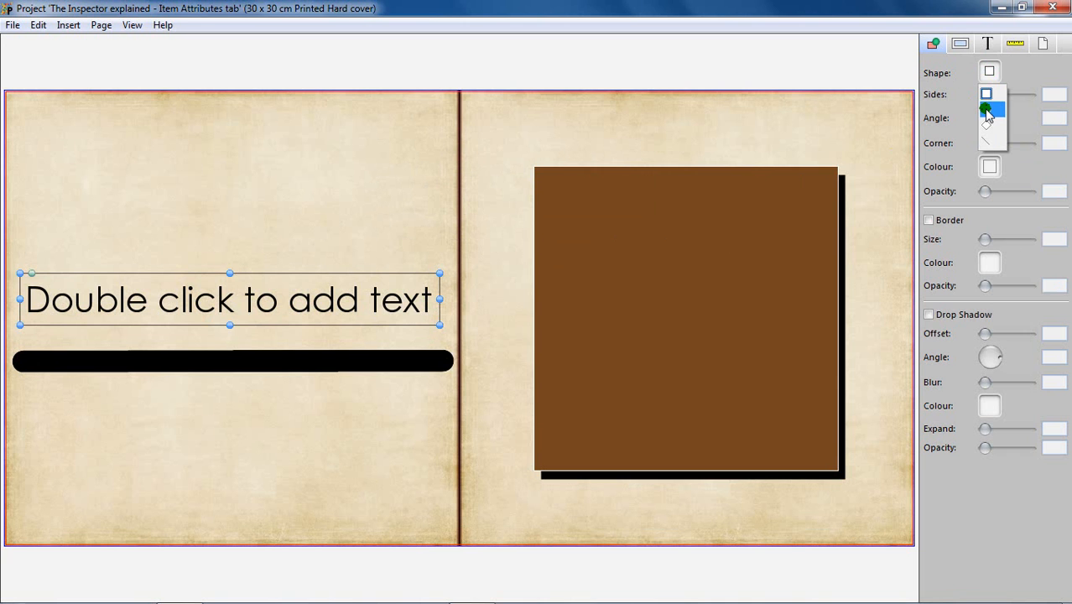
click(987, 110)
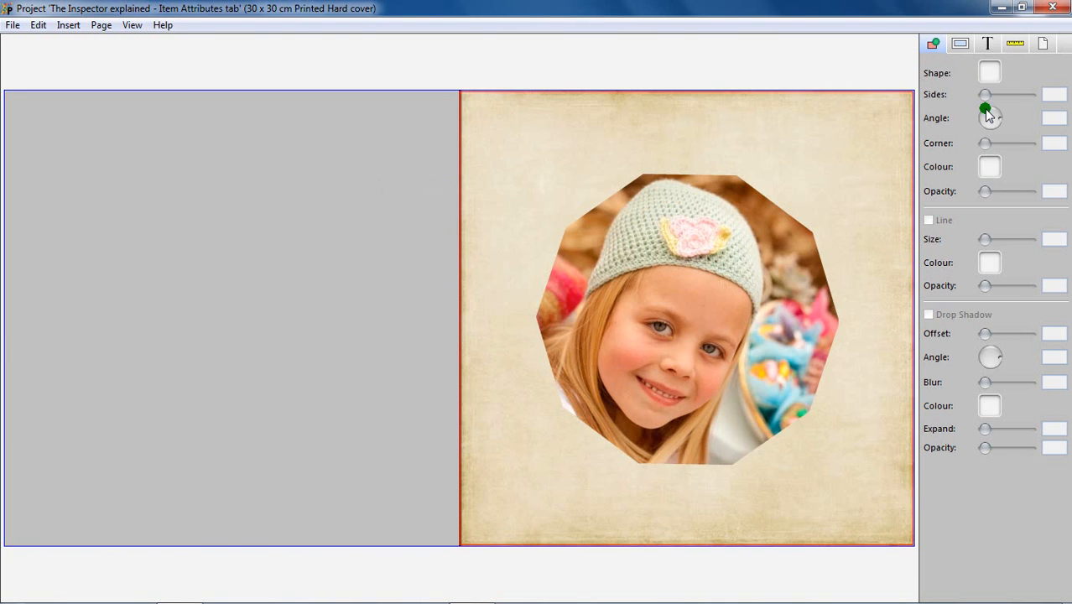
- Give the polygon-shaped photo 10 sides and set its polygon angle to 100
click(722, 303)
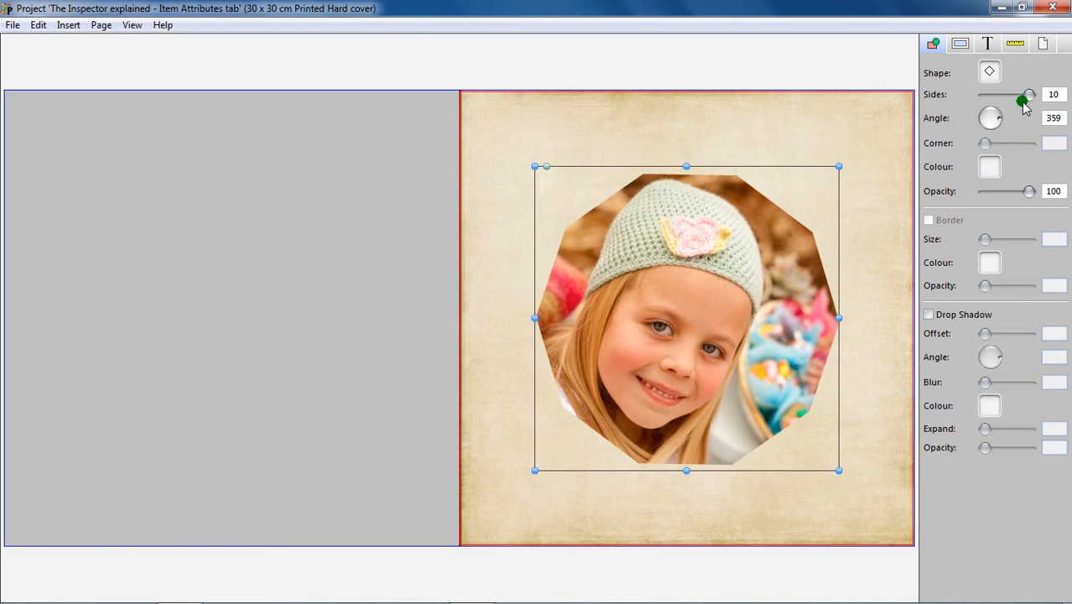
mouse_move(1031, 97)
mouse_down()
mouse_move(981, 100)
mouse_move(1037, 100)
mouse_up()
drag(997, 116, 990, 117)
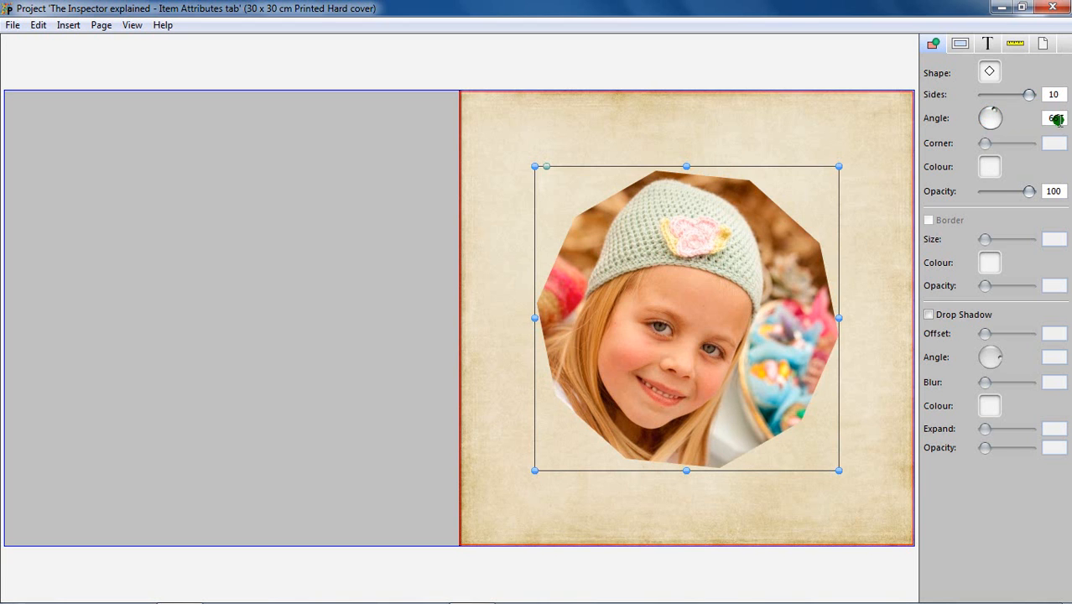
double_click(1058, 119)
text(100)
key(Return)
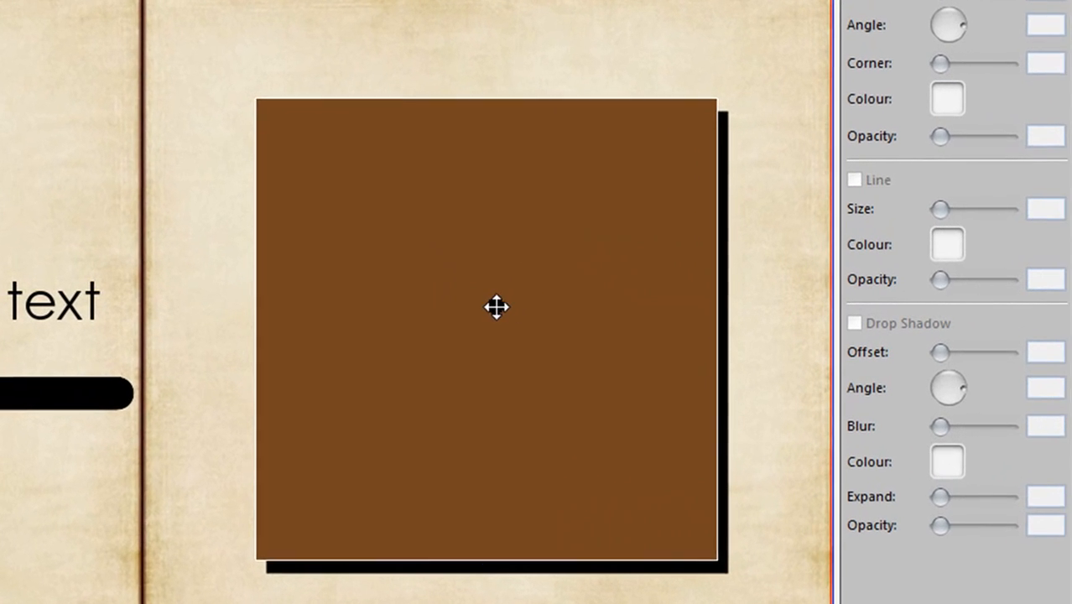
- Round the corners of the brown square with a corner value of 50
click(663, 304)
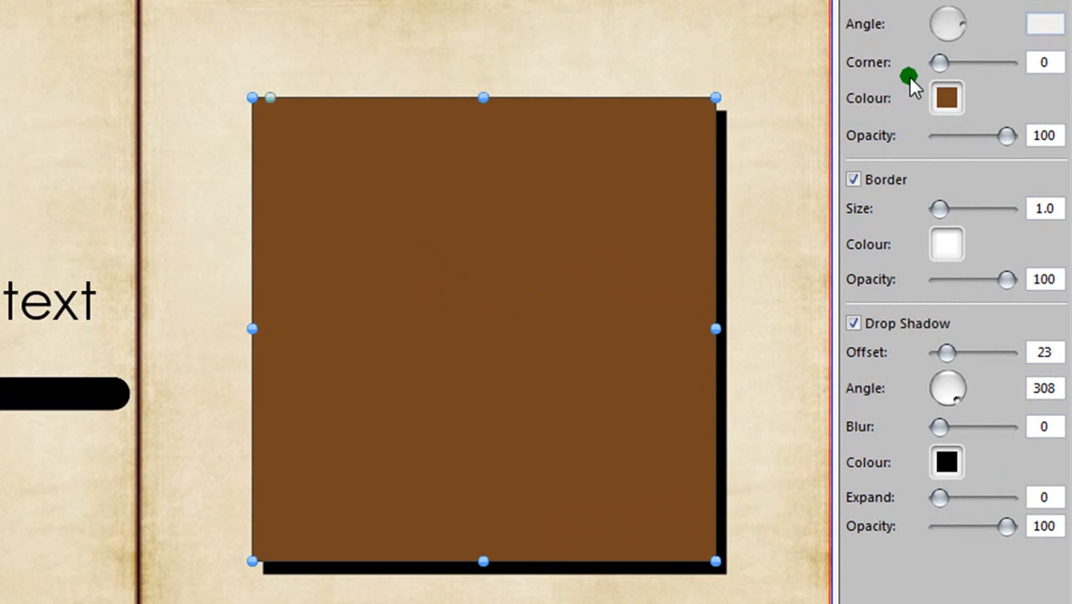
drag(937, 63, 1015, 66)
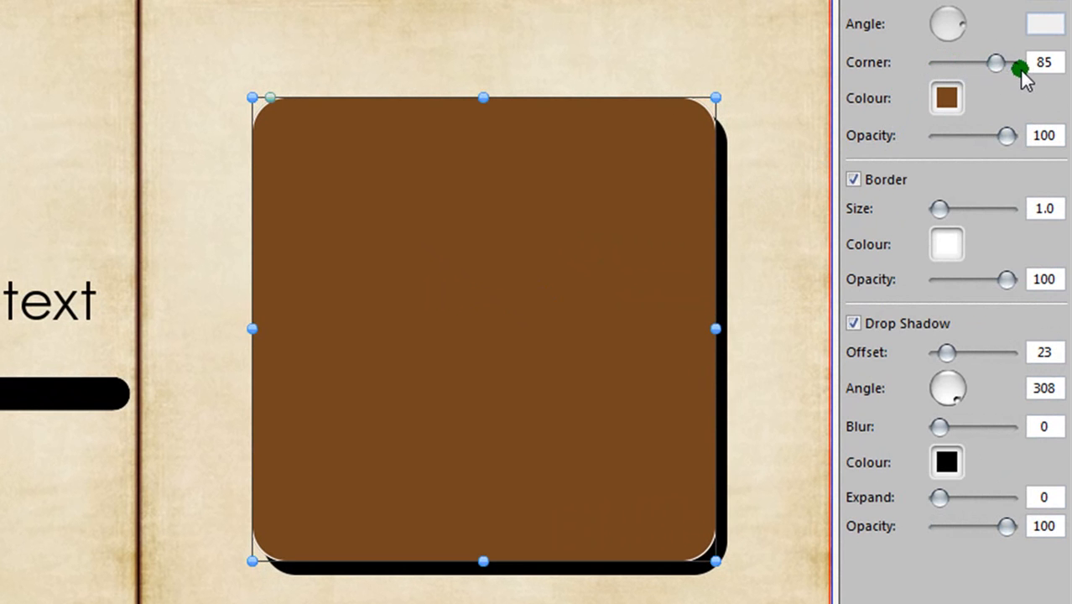
double_click(1049, 63)
text(50)
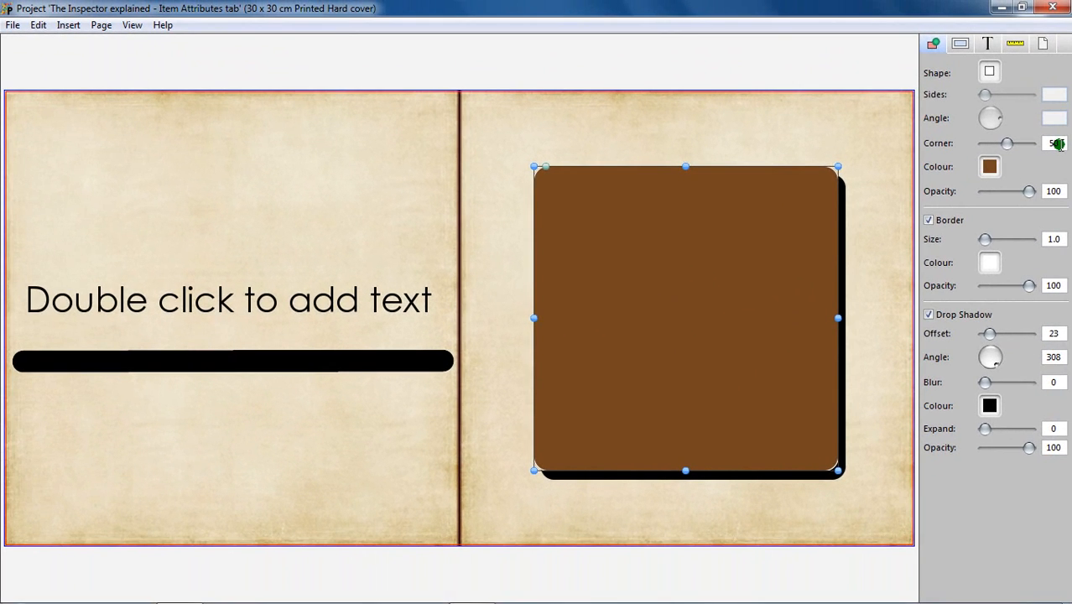
- View the custom colour options for the brown square's fill, then cancel the colour selection
click(989, 167)
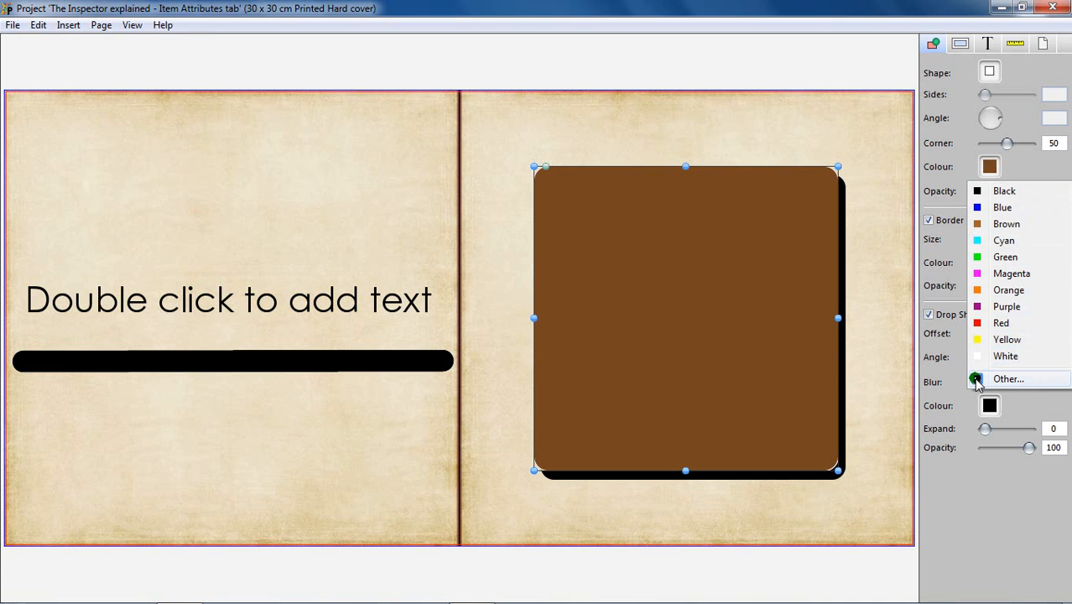
click(978, 380)
click(154, 258)
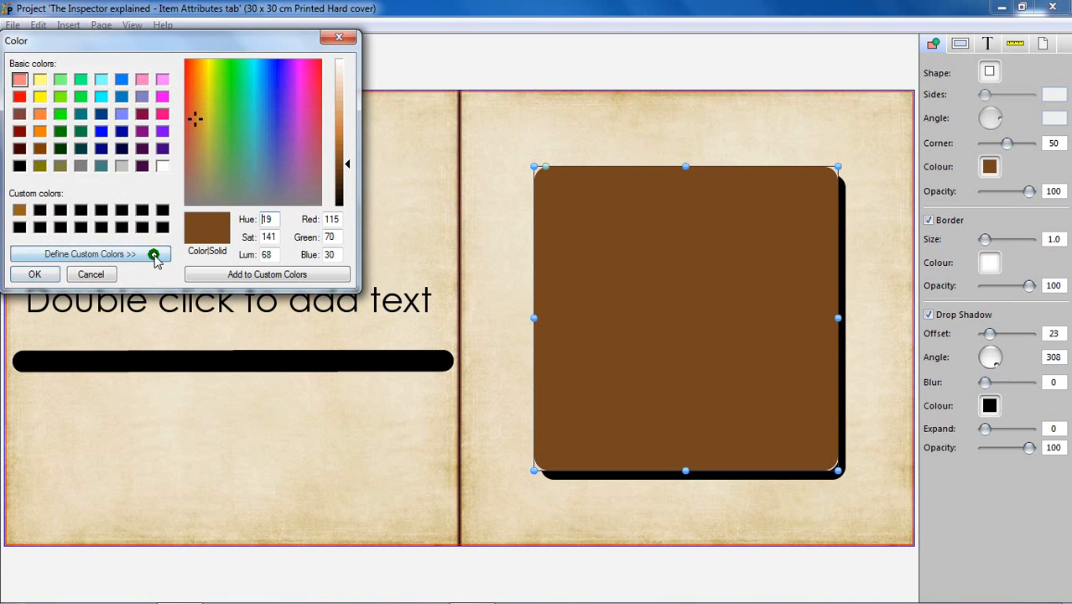
key(Escape)
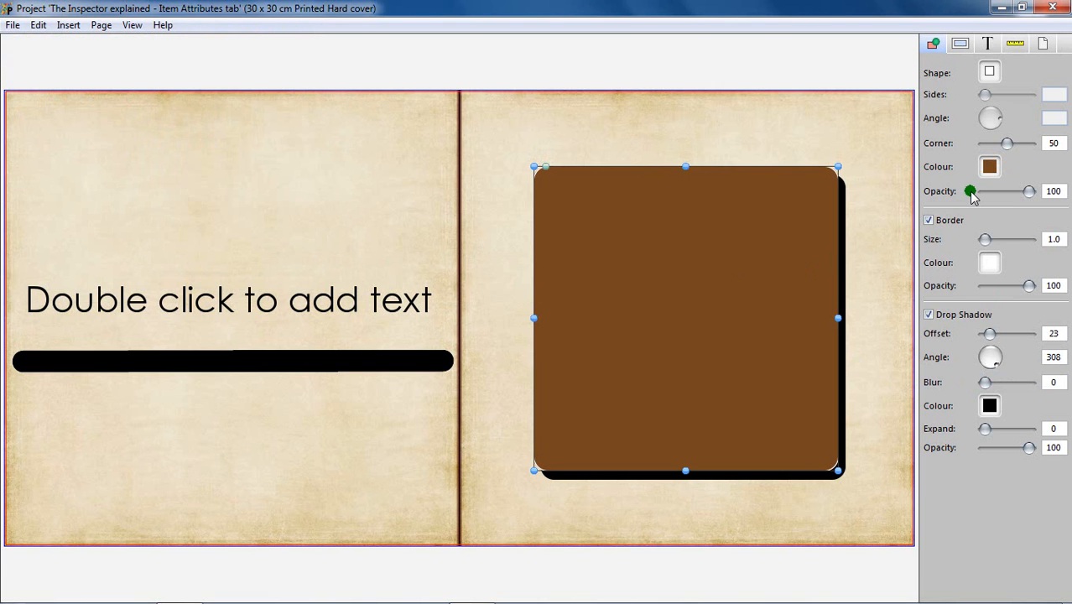
- Set the fill colour of the dot-framed photo on the next spread to black
key(Page_Down)
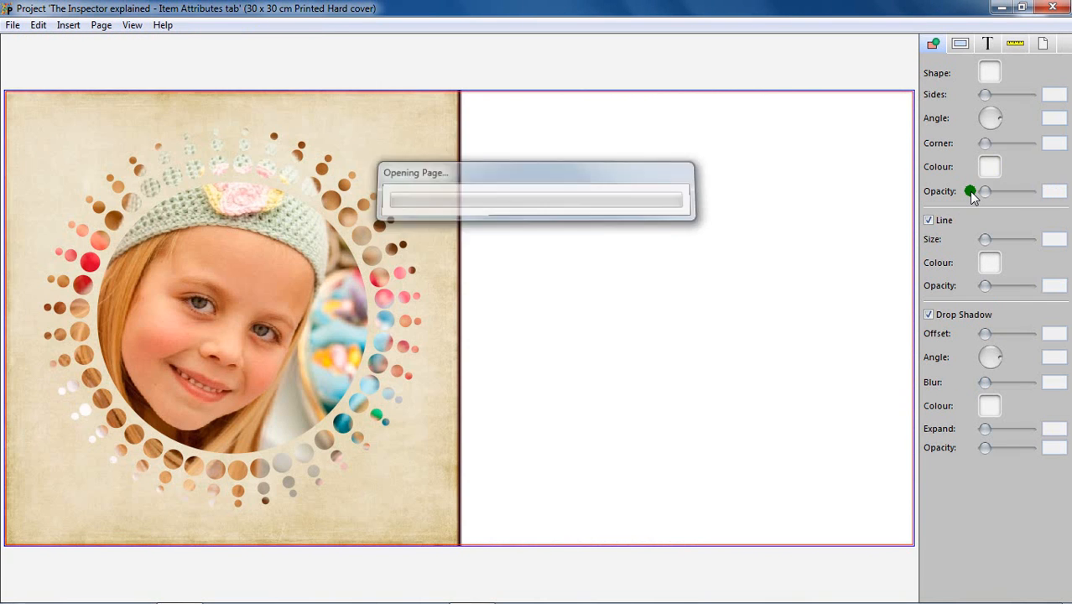
click(301, 291)
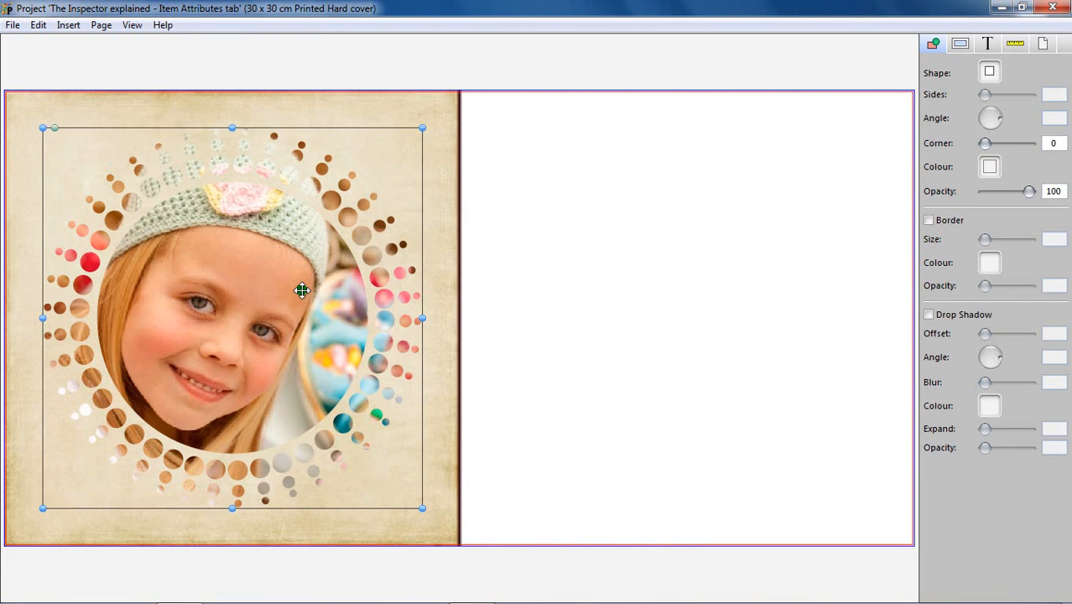
click(990, 167)
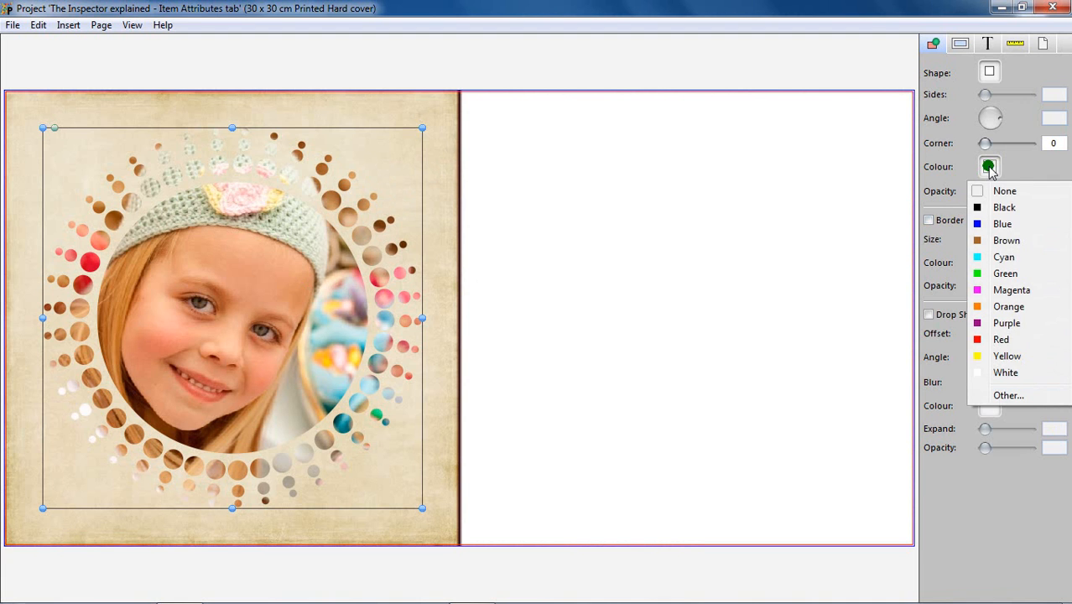
click(983, 209)
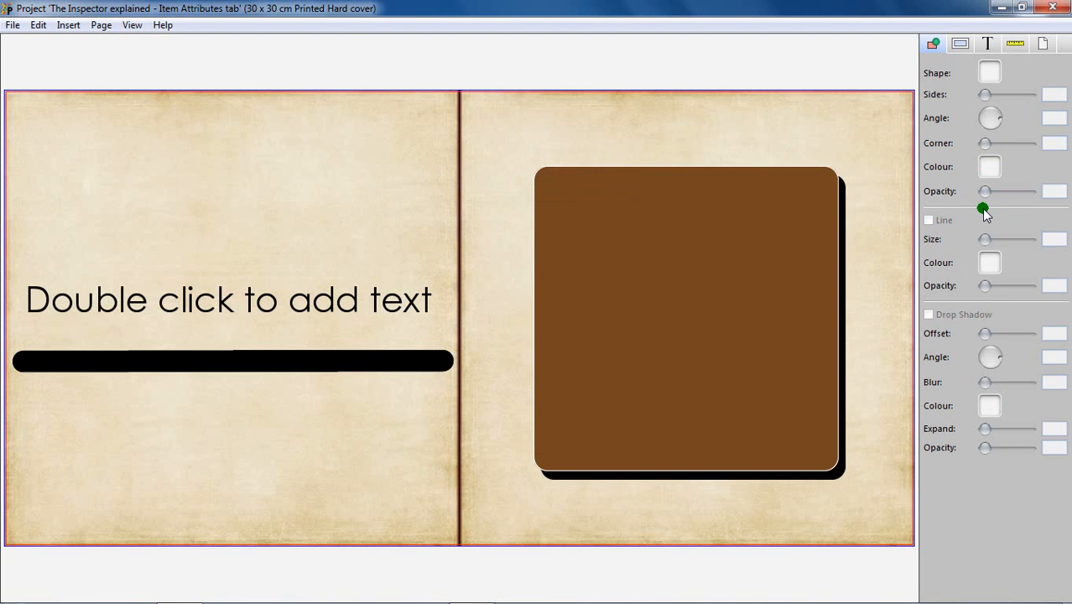
- Try the brown square's fill opacity at 0 and at 100, and undo the last opacity change
click(767, 254)
drag(1030, 191, 977, 197)
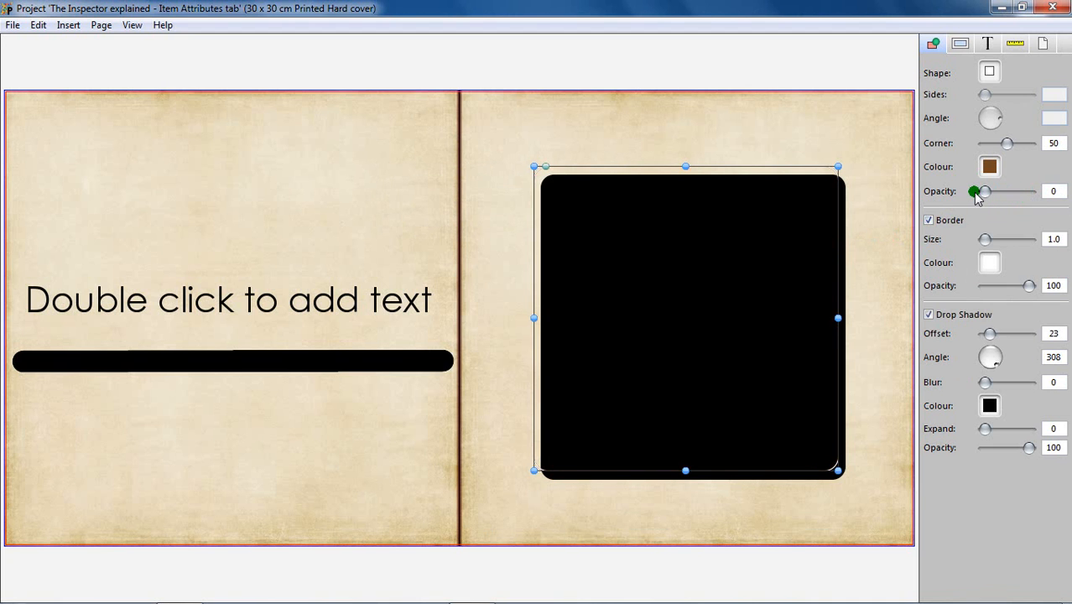
drag(977, 195, 1031, 195)
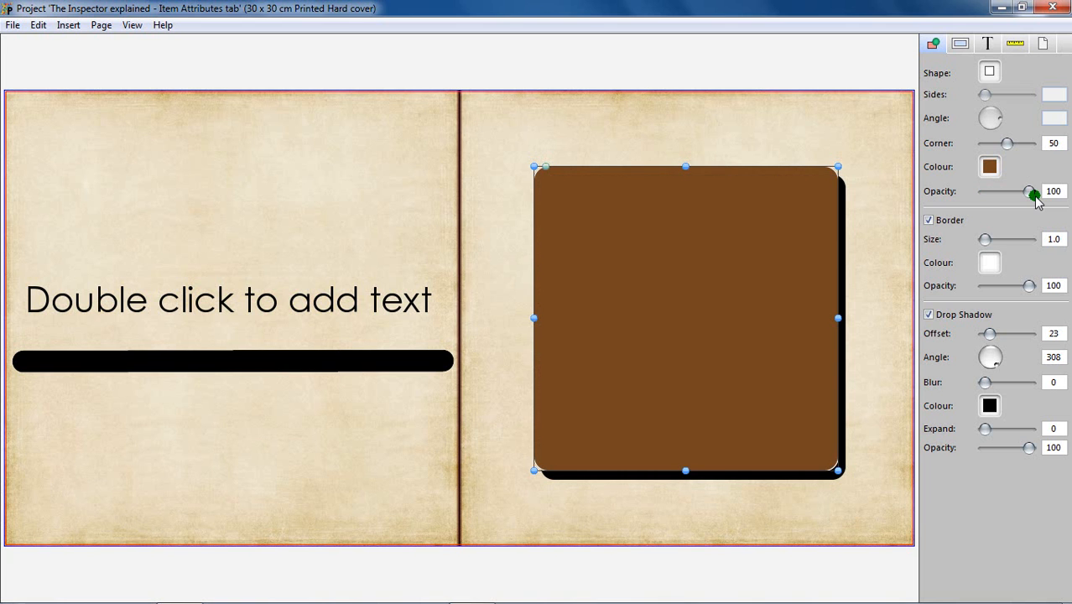
drag(1036, 196, 983, 193)
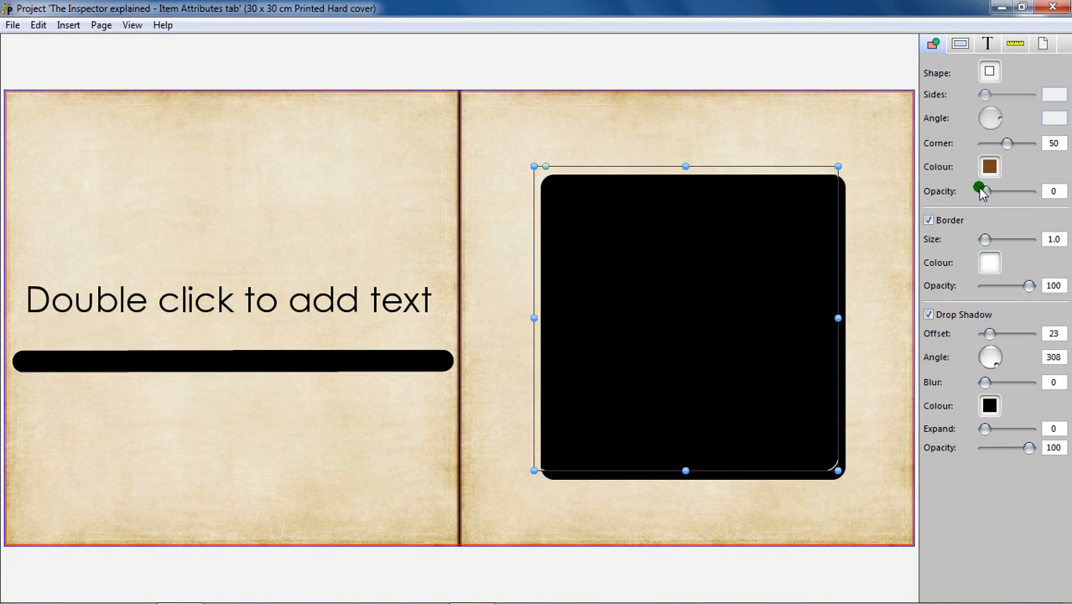
key(ctrl+z)
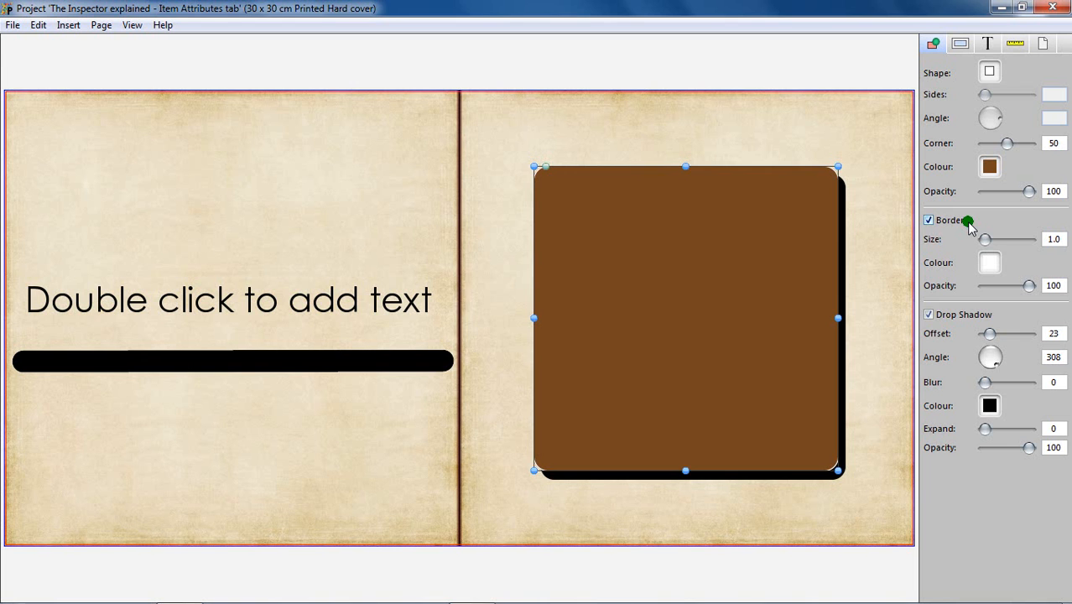
- Switch the brown square's border off and on again, and set its size to 18.5
click(928, 221)
click(929, 221)
mouse_move(987, 241)
mouse_down()
mouse_move(1026, 244)
mouse_move(1005, 241)
mouse_up()
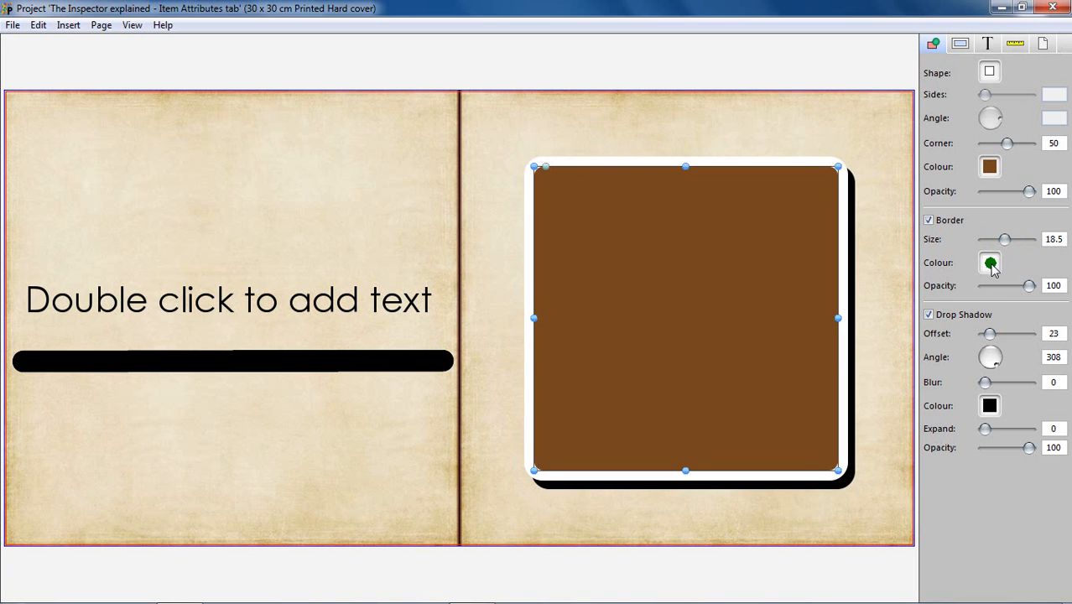
- Check the border's custom colour options, cancel them, and try out the border opacity, ending at 100
click(991, 263)
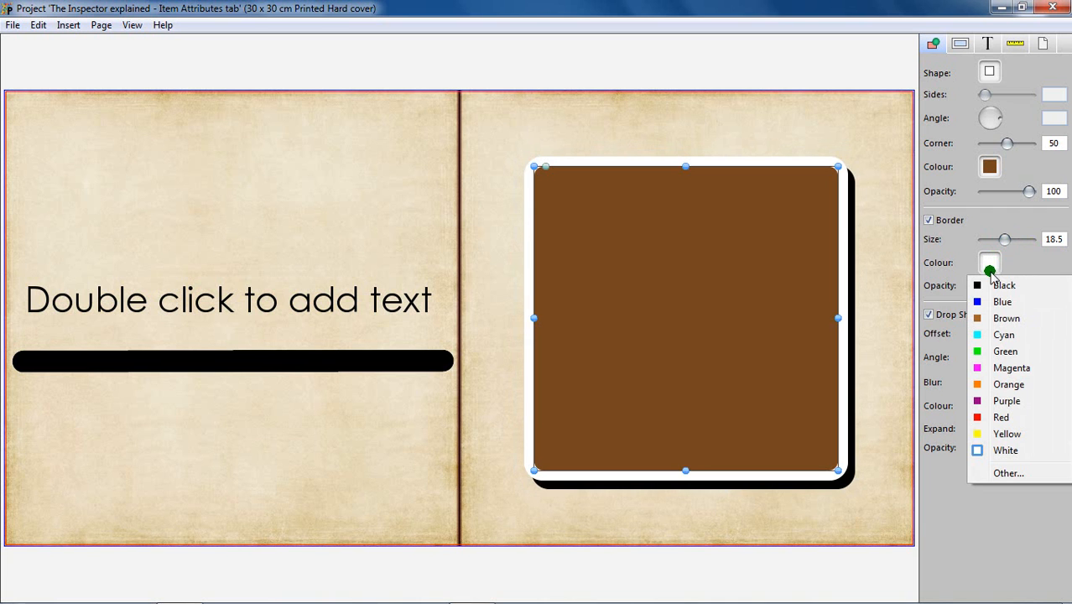
click(973, 473)
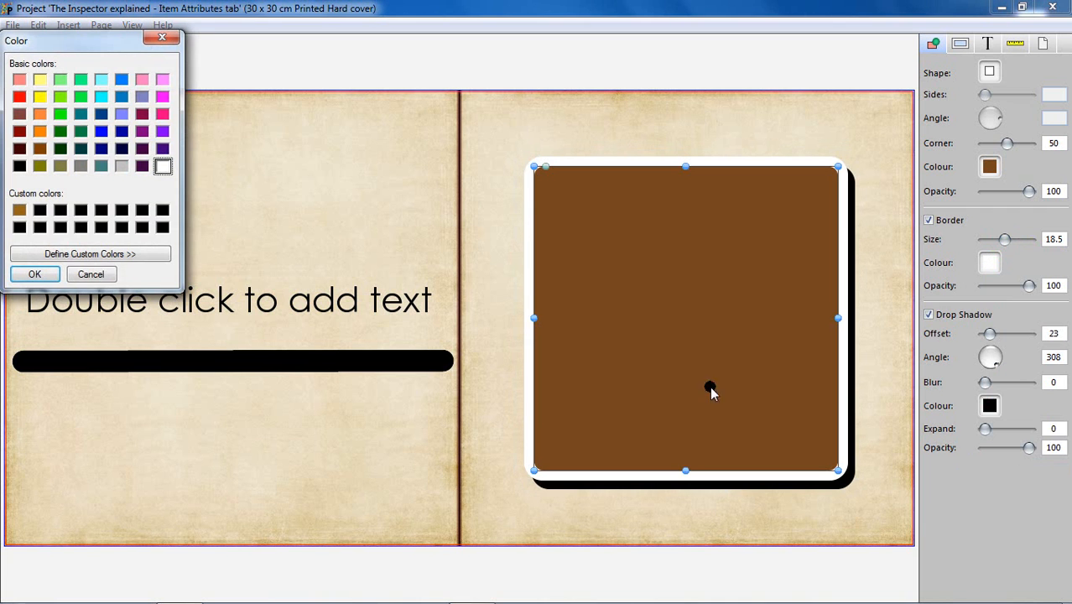
click(165, 257)
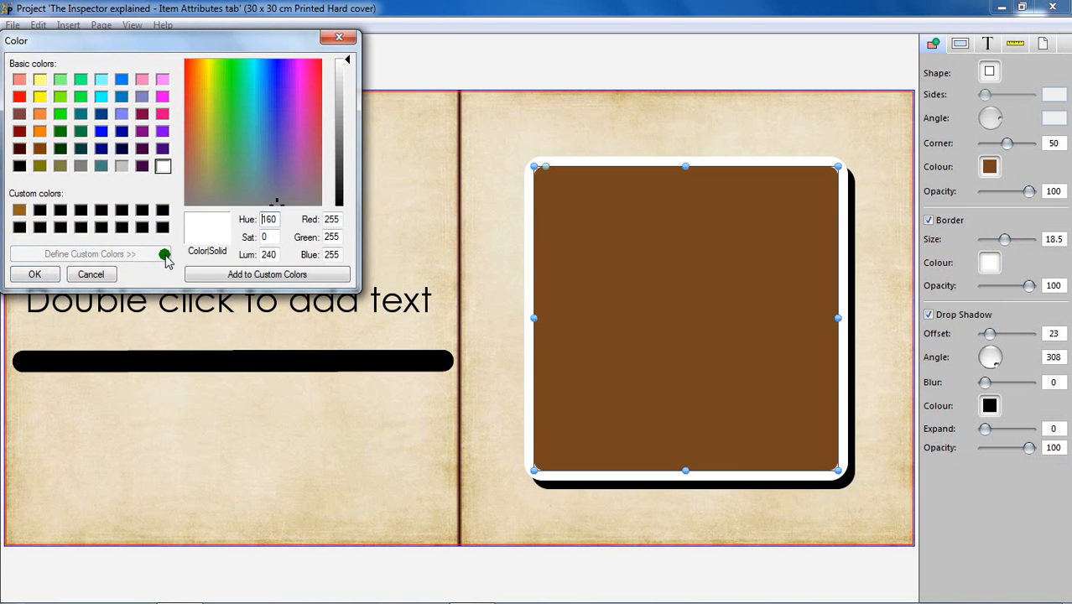
key(Escape)
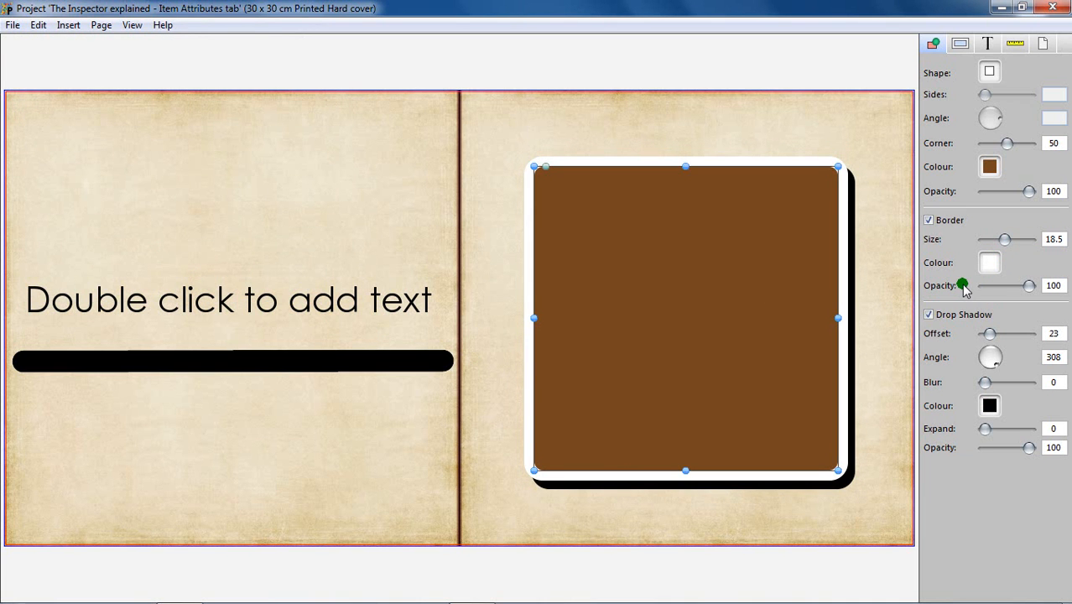
mouse_move(1030, 285)
mouse_down()
mouse_move(994, 290)
mouse_move(1036, 287)
mouse_up()
- Switch the brown square's drop shadow off and back on to compare the effect
click(929, 314)
click(929, 314)
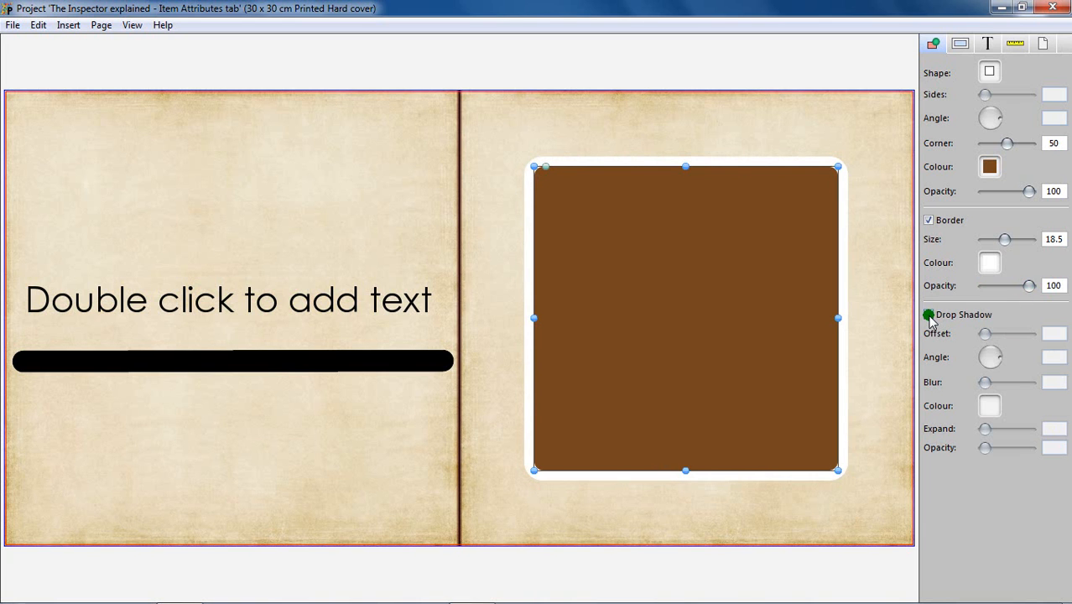
click(928, 316)
click(928, 315)
click(929, 316)
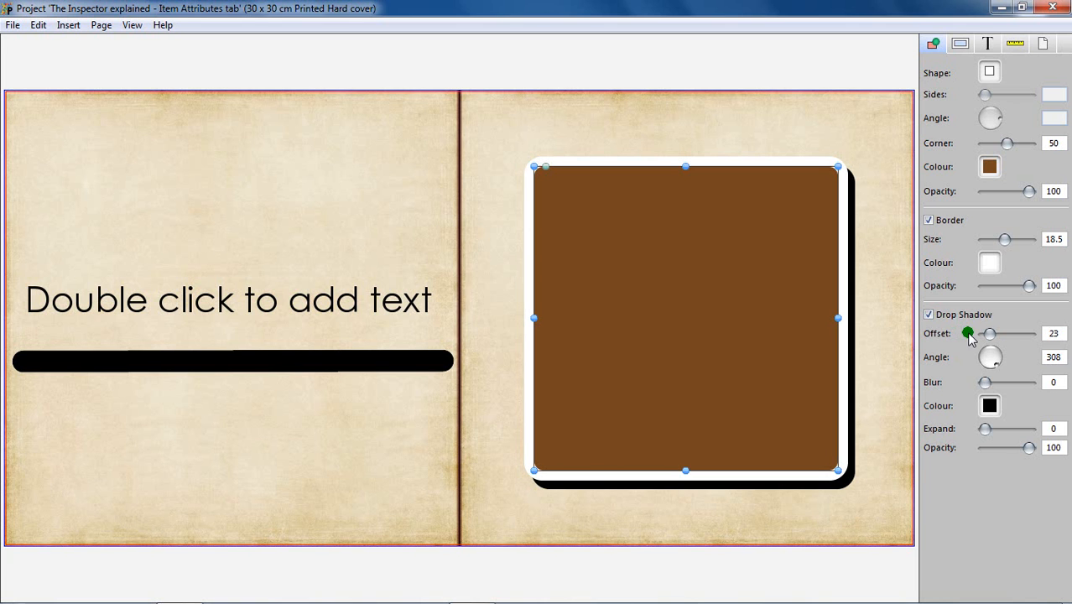
- Try the brown square's drop shadow at its largest offset, and set the offset to 100
drag(989, 336, 1037, 346)
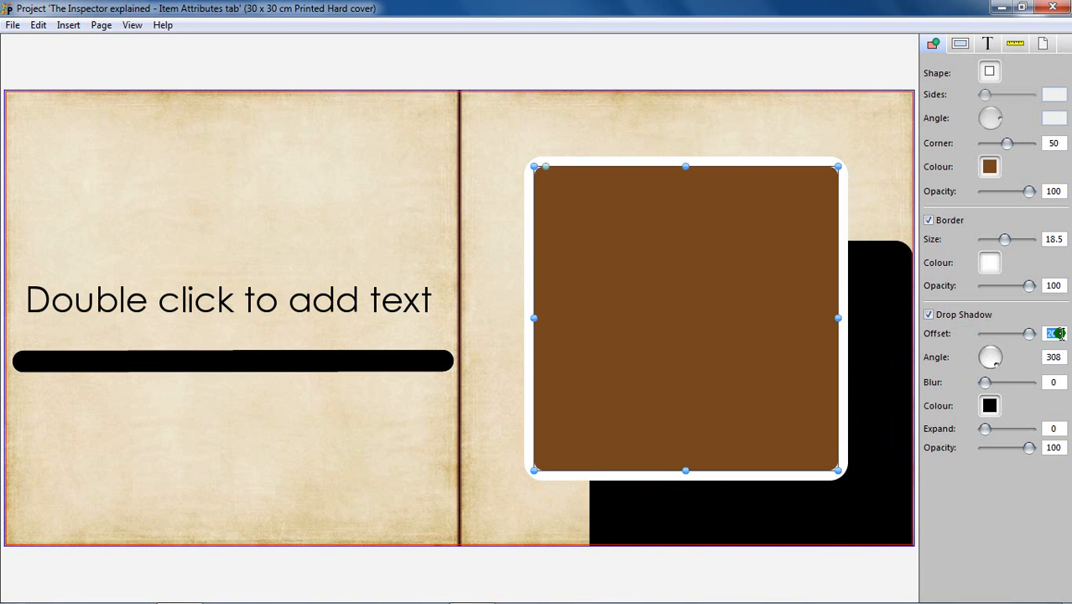
double_click(1059, 333)
text(100)
key(Return)
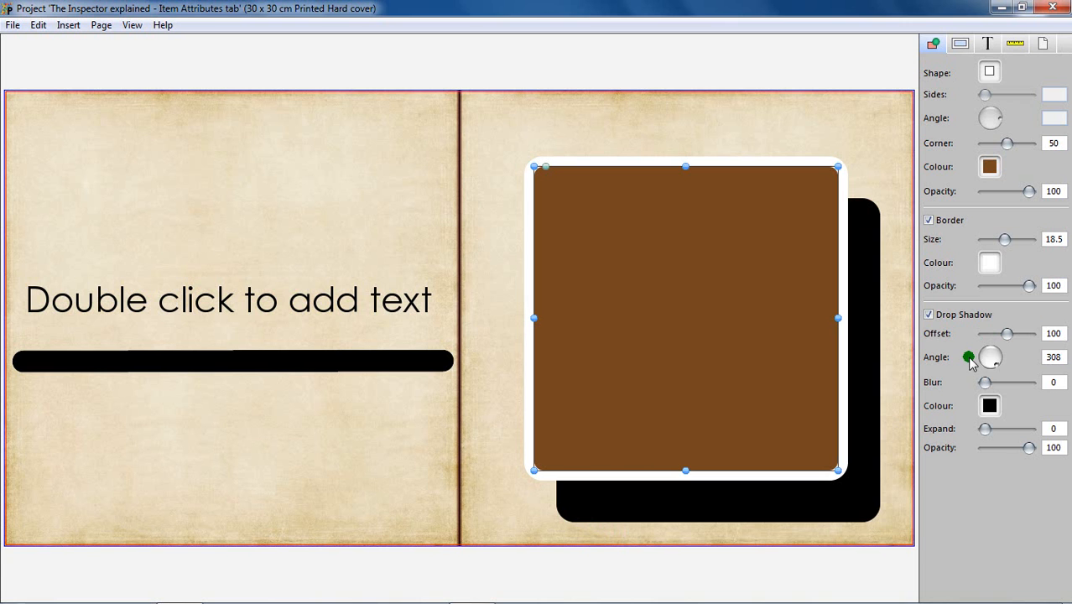
- Set the angle of the brown square's drop shadow to 180 and its blur to 8
mouse_move(995, 362)
mouse_down()
mouse_move(1004, 367)
mouse_move(984, 347)
mouse_move(988, 370)
mouse_move(1011, 360)
mouse_up()
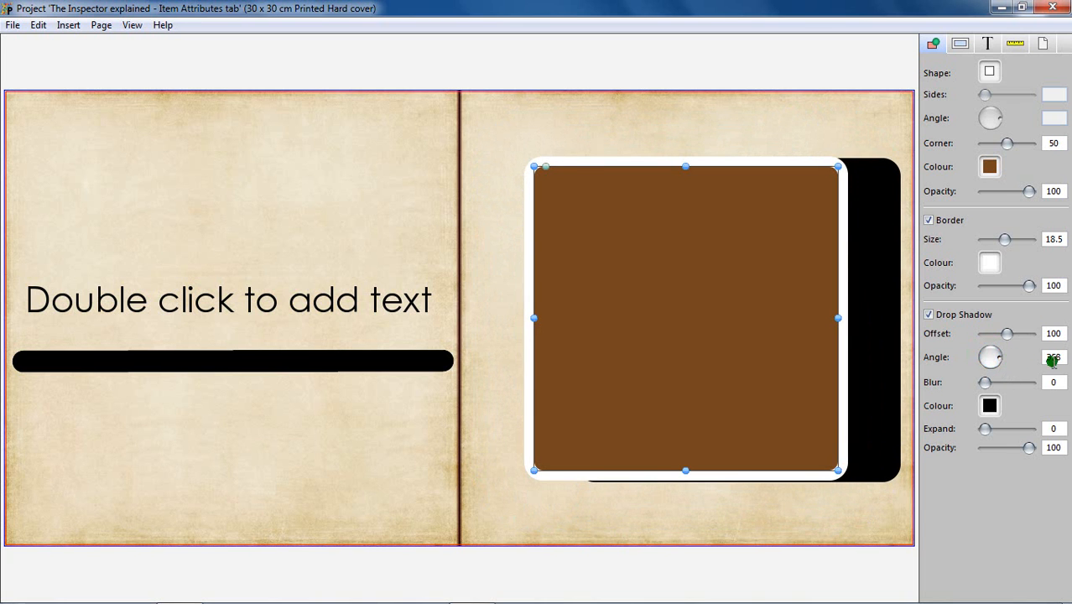
double_click(1059, 358)
text(180)
key(Return)
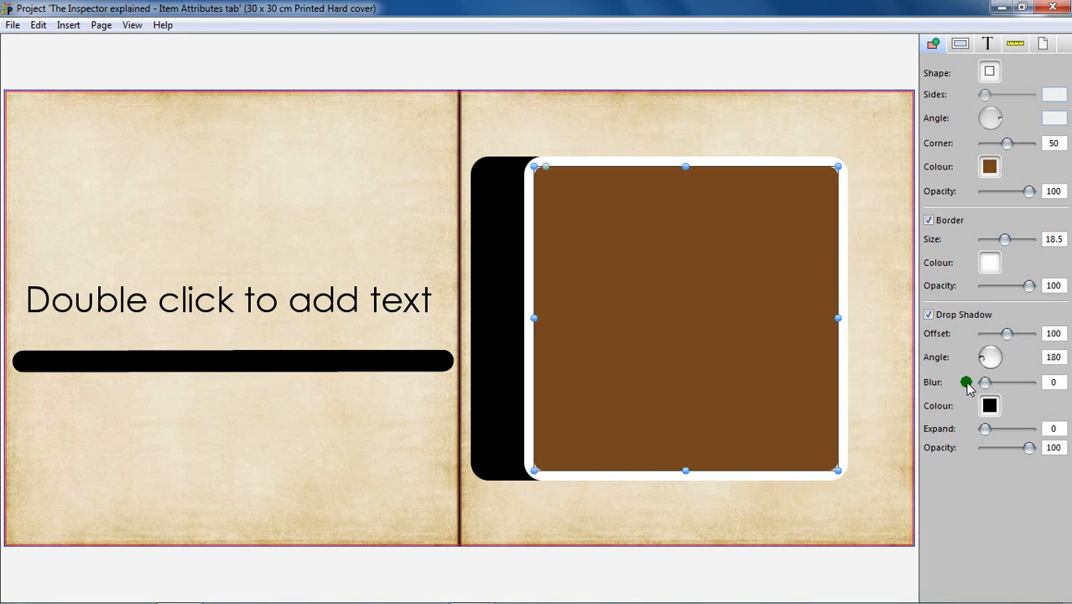
mouse_move(984, 385)
mouse_down()
mouse_move(1033, 391)
mouse_move(983, 385)
mouse_move(1005, 386)
mouse_up()
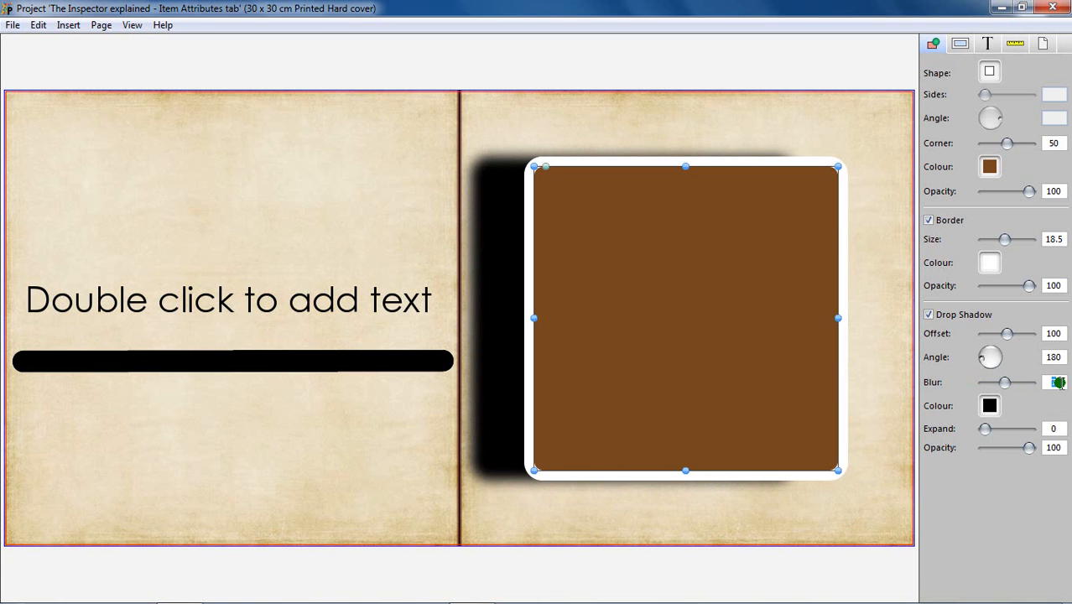
key(Return)
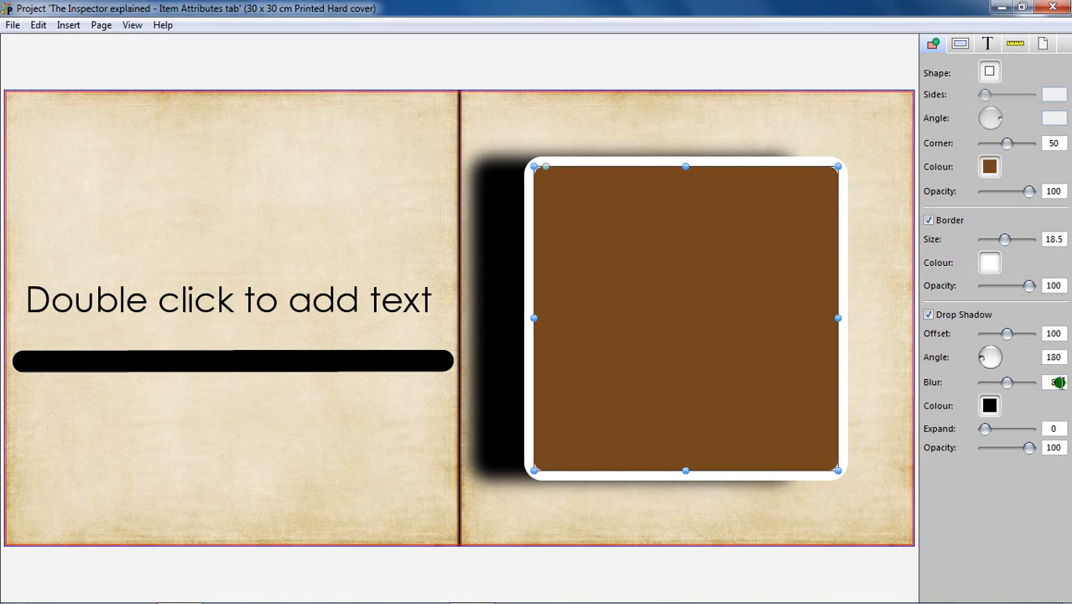
- Check the custom colour options for the drop shadow and cancel them
click(990, 406)
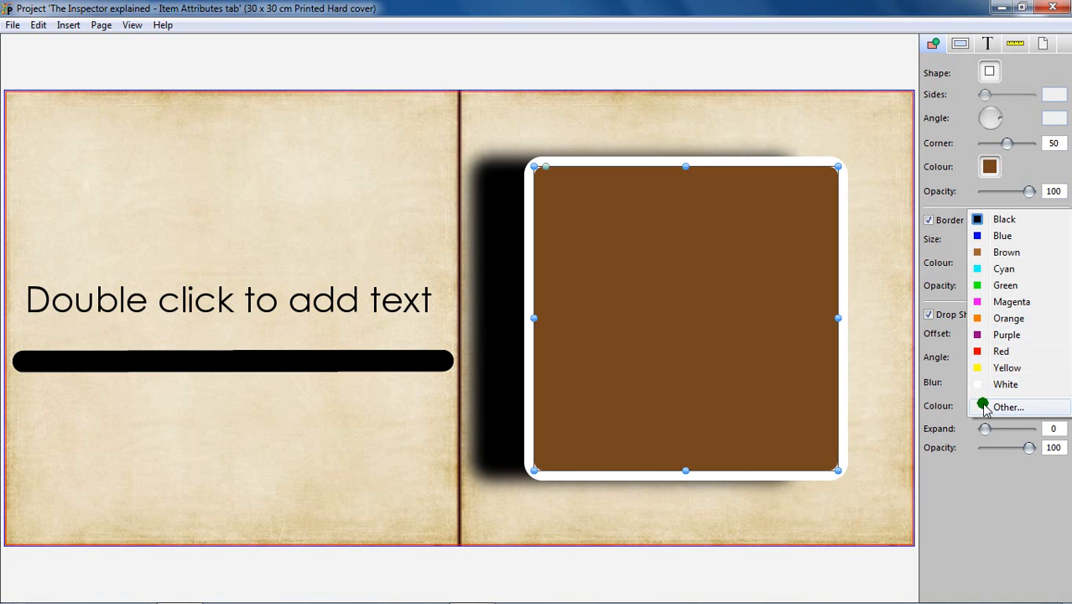
click(985, 408)
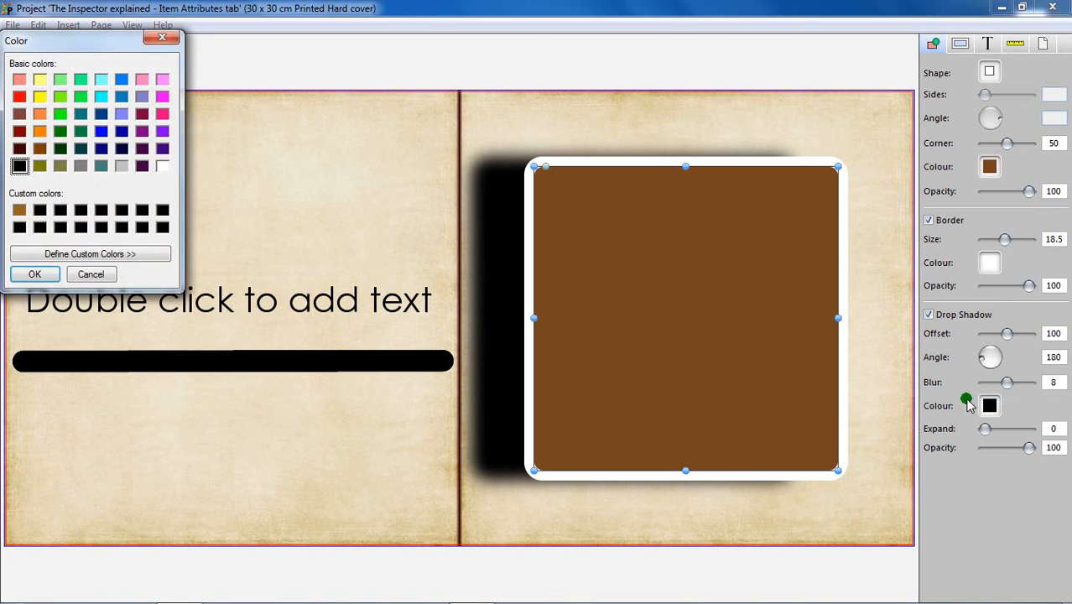
click(108, 251)
key(Escape)
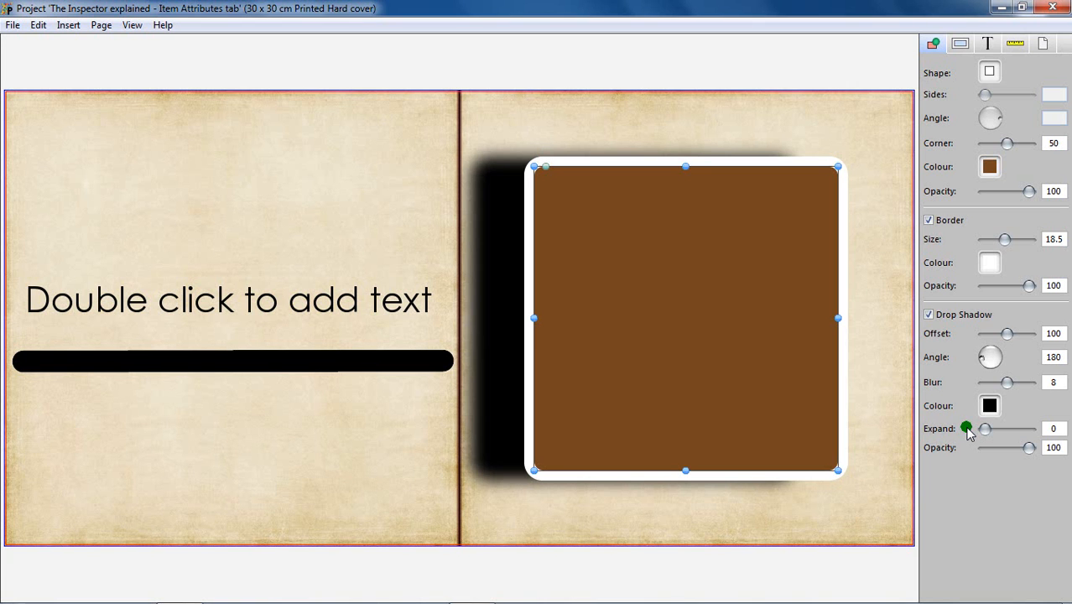
- Set the drop shadow's offset to 0 and its expand value to 24, with opacity at 100, and deselect the square
mouse_move(984, 430)
mouse_down()
mouse_move(1039, 435)
mouse_move(986, 431)
mouse_up()
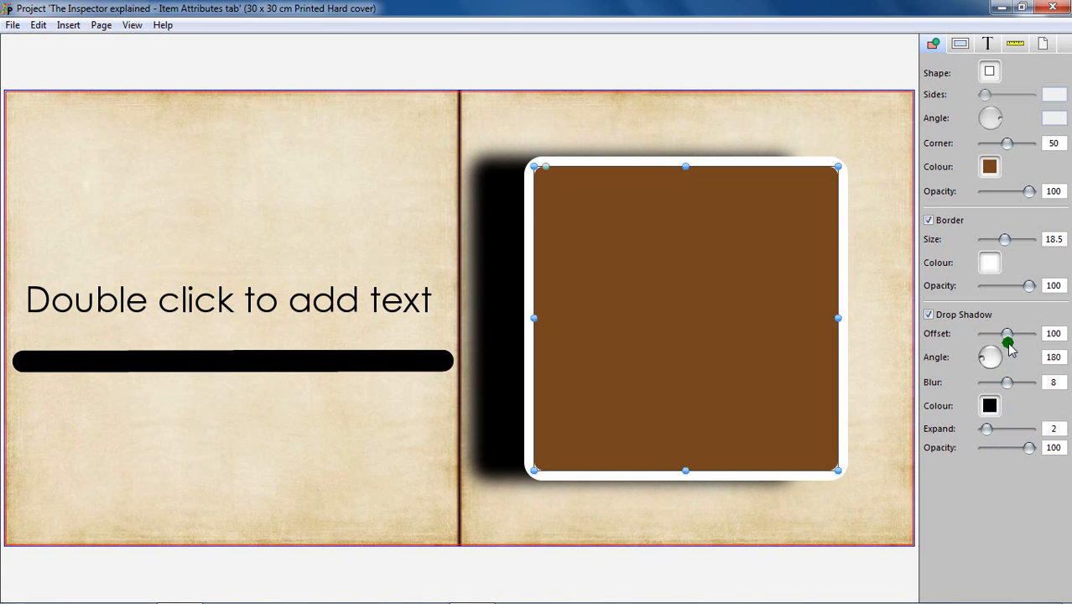
drag(1010, 341, 974, 337)
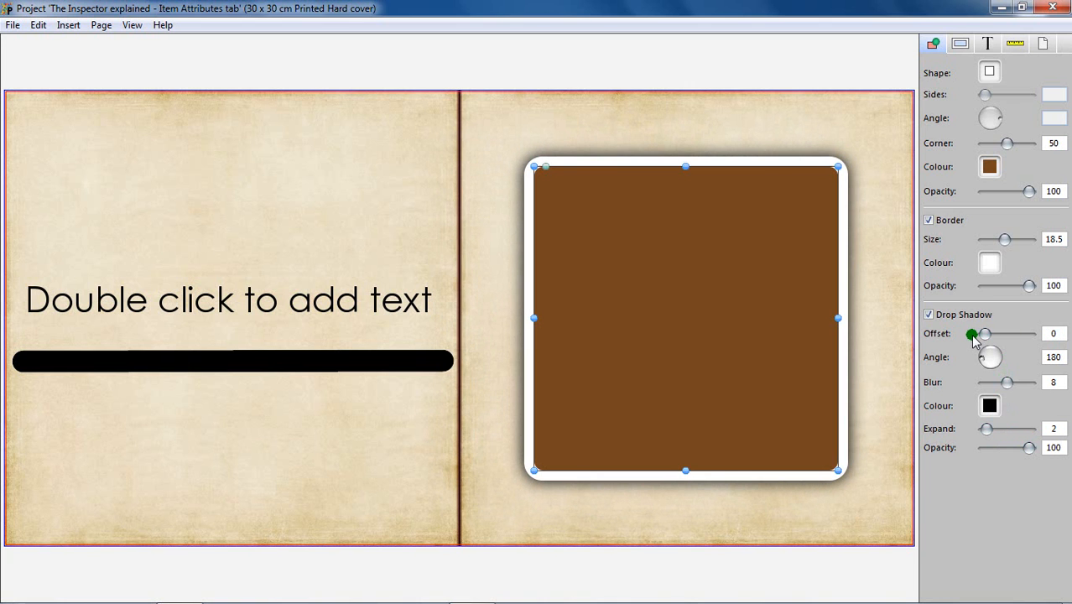
mouse_move(987, 429)
mouse_down()
mouse_move(1043, 435)
mouse_move(997, 429)
mouse_up()
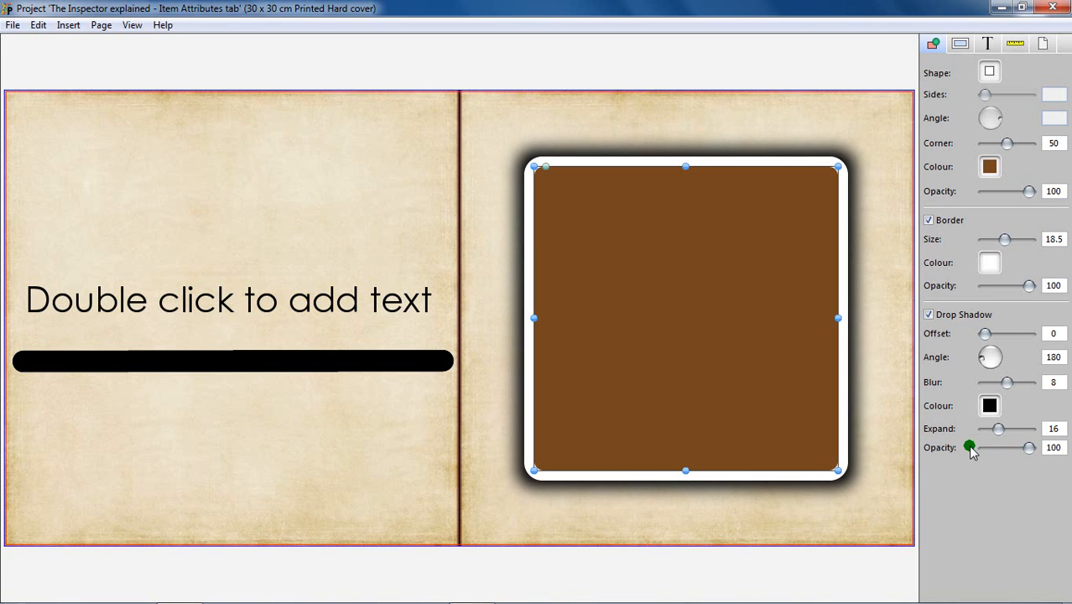
mouse_move(1029, 447)
mouse_down()
mouse_move(976, 449)
mouse_move(1043, 454)
mouse_up()
click(1041, 562)
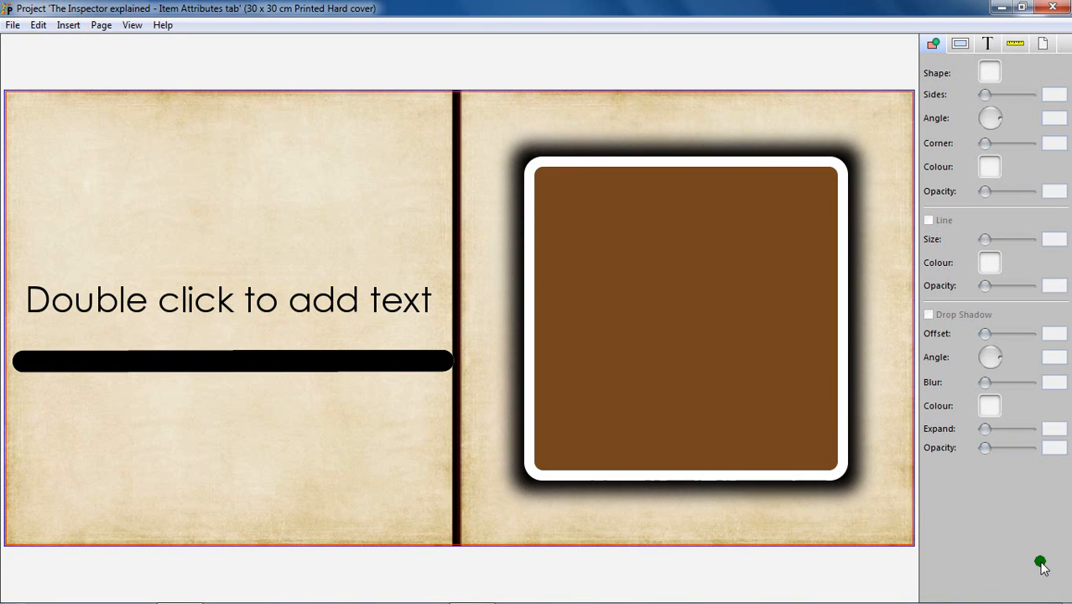
- Turn the brown square's drop shadow into a solid second border with offset 0, blur 0 and expand 11
click(722, 326)
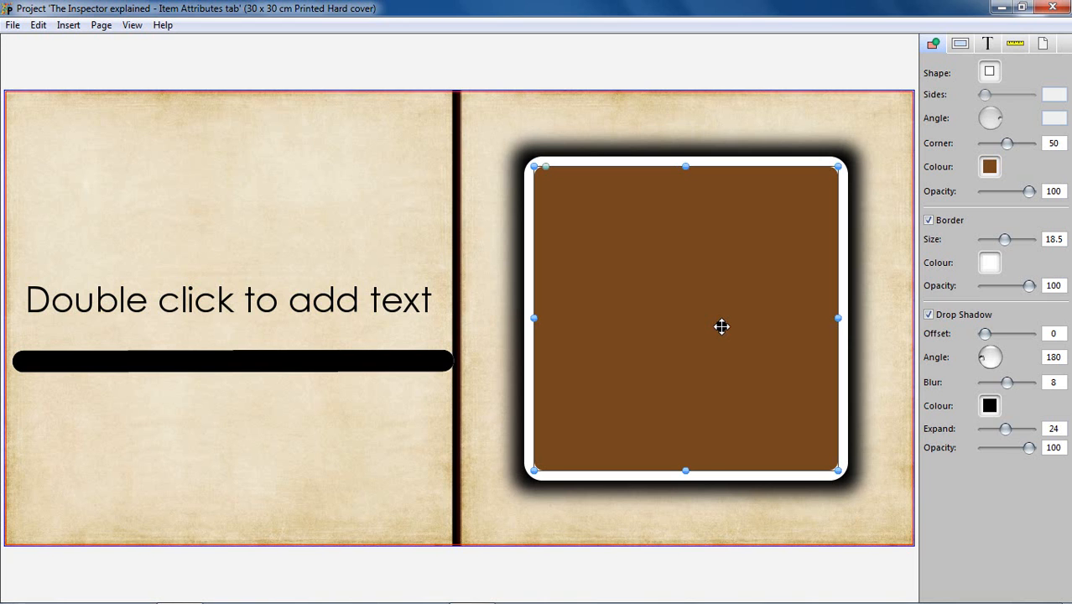
drag(983, 335, 960, 337)
drag(1010, 385, 967, 386)
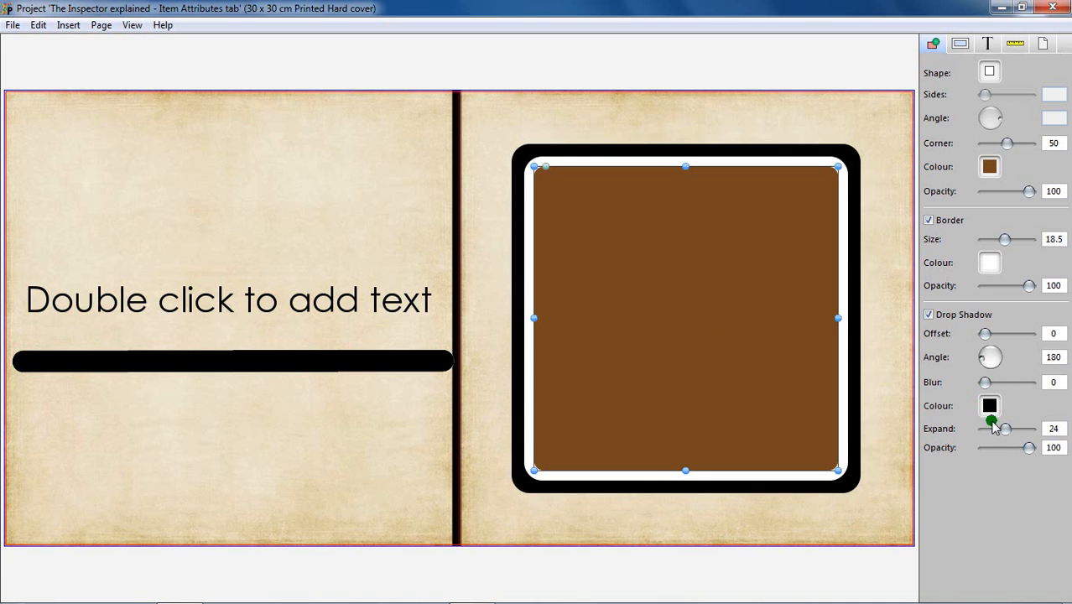
drag(1005, 430, 992, 432)
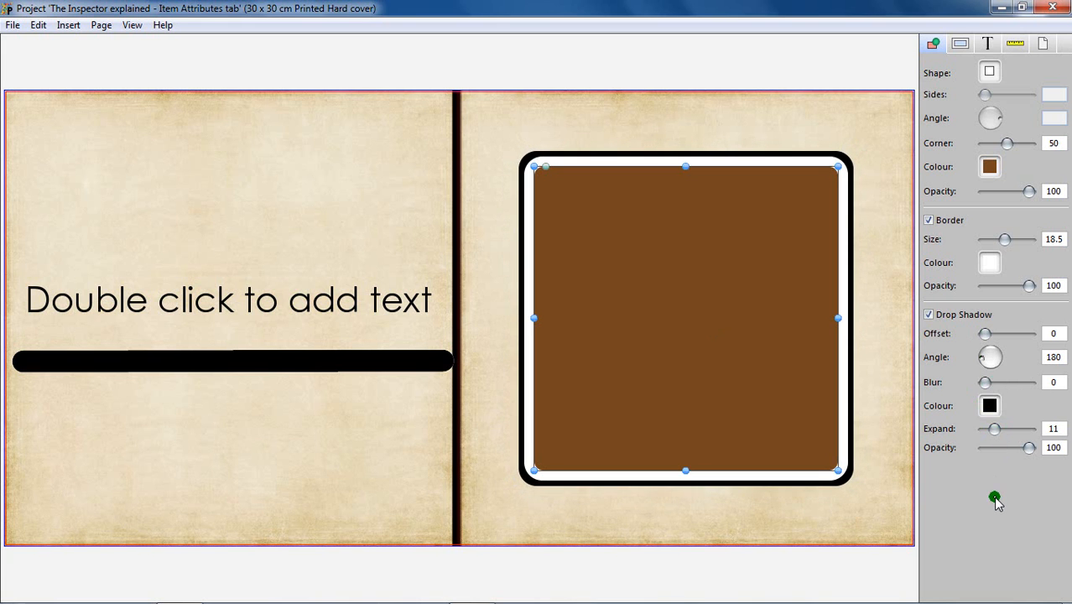
click(898, 481)
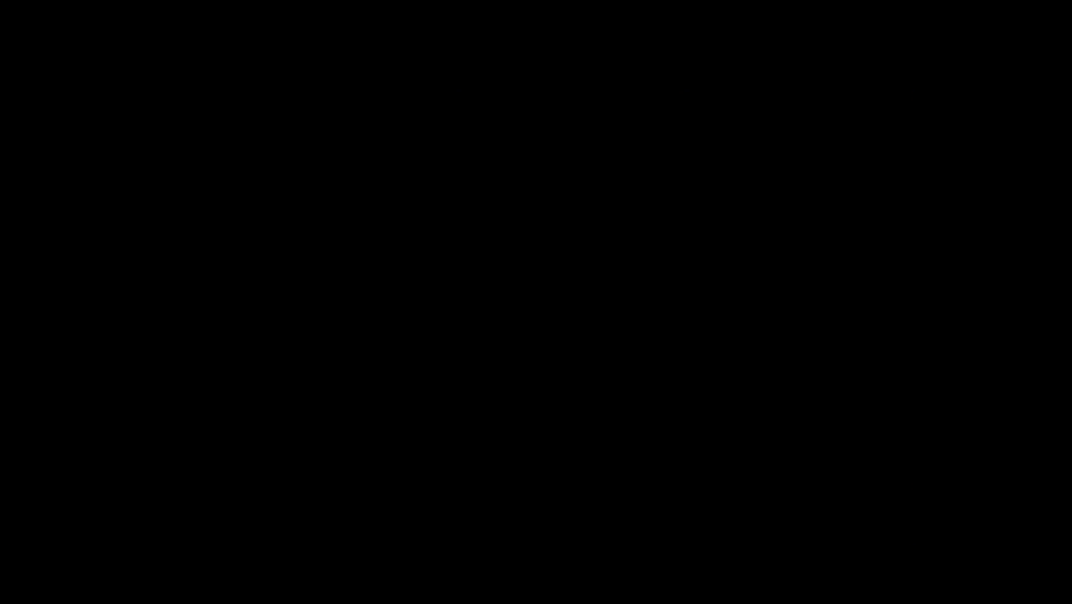